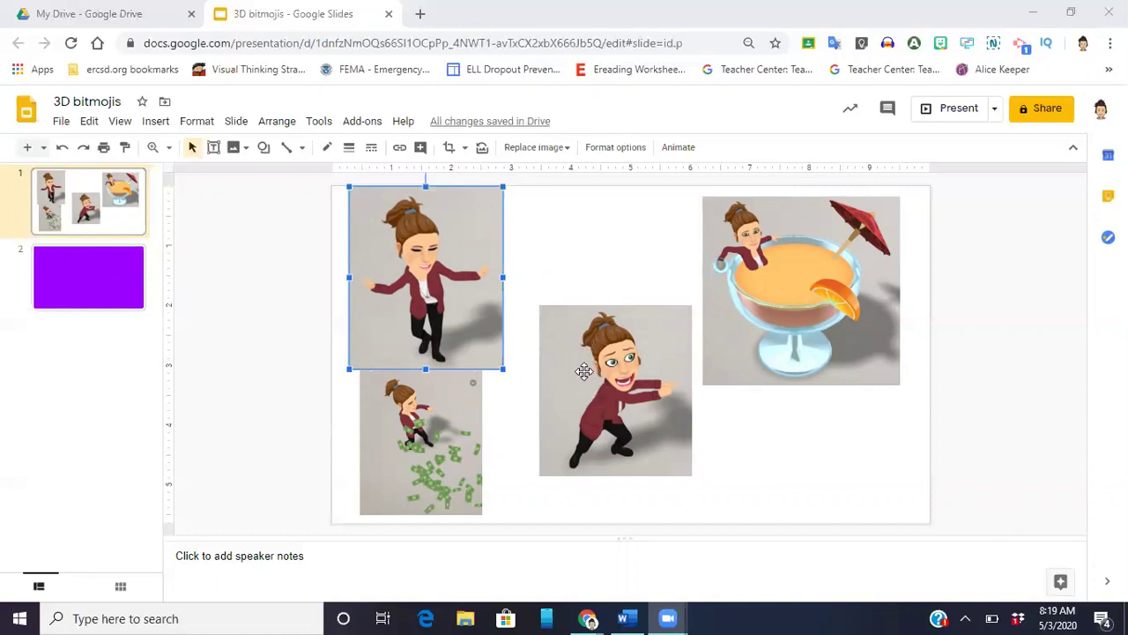
Copy the middle bitmoji from slide 1, paste it onto purple slide 2, and move it left.
{"action": "right_click", "coordinate": [614, 376]}
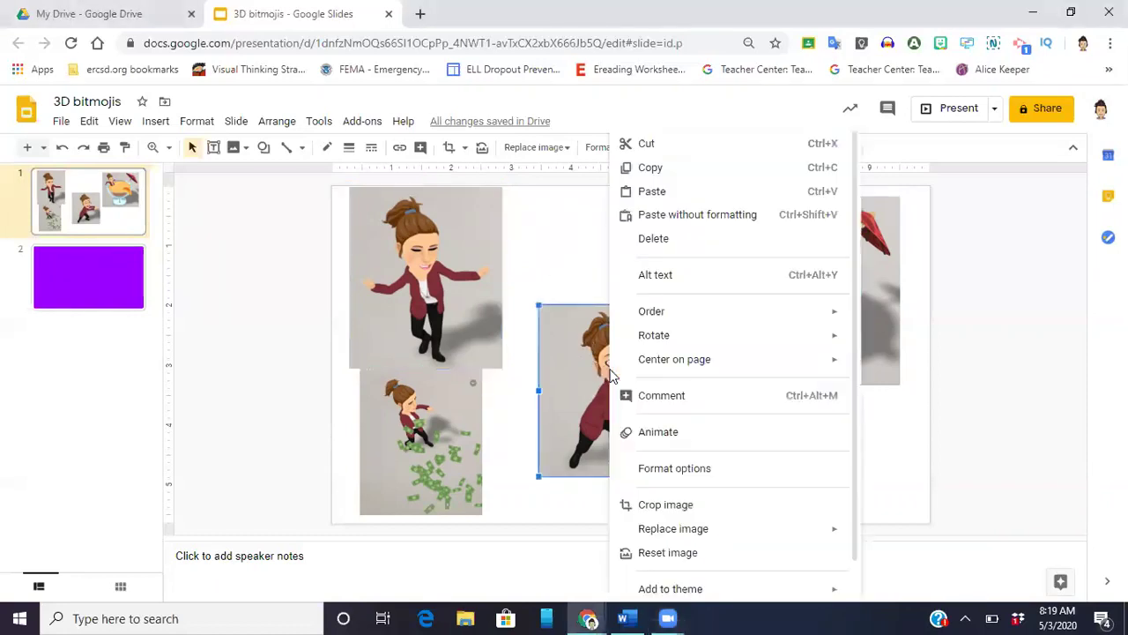
{"action": "left_click", "coordinate": [677, 172]}
{"action": "left_click", "coordinate": [89, 283]}
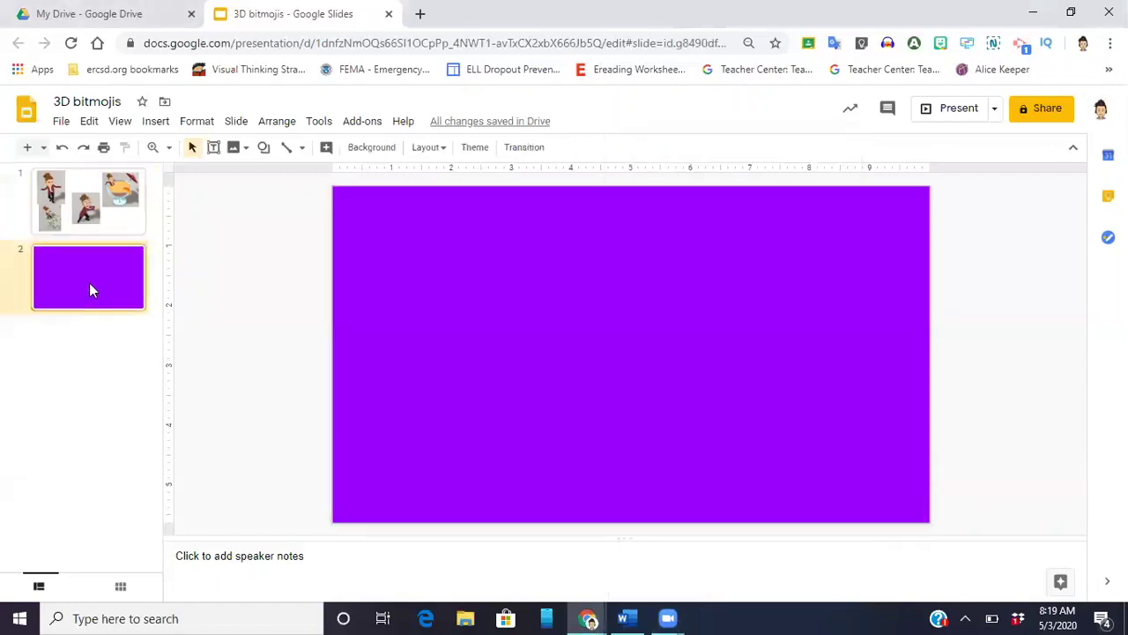
{"action": "right_click", "coordinate": [536, 344]}
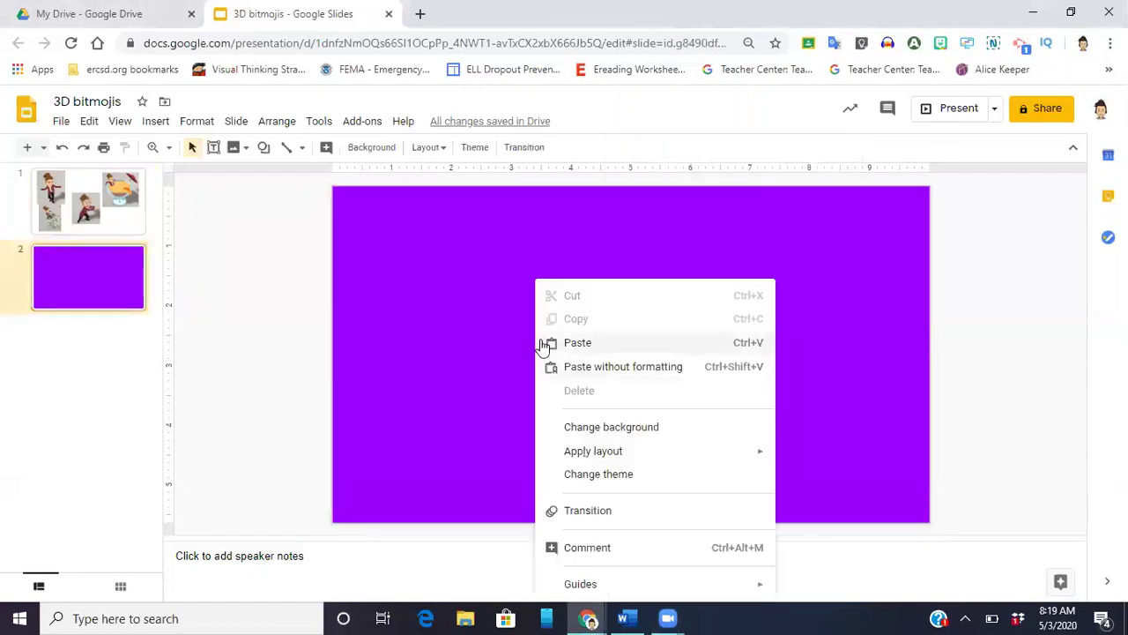
{"action": "left_click", "coordinate": [569, 343]}
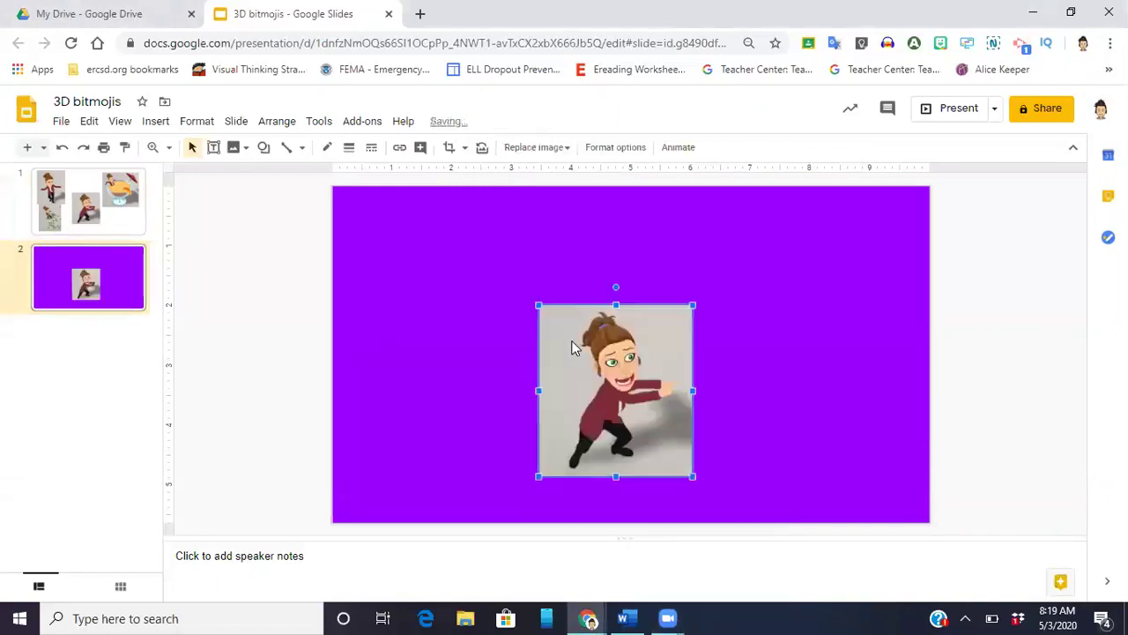
{"action": "left_click_drag", "start_coordinate": [628, 354], "coordinate": [446, 342]}
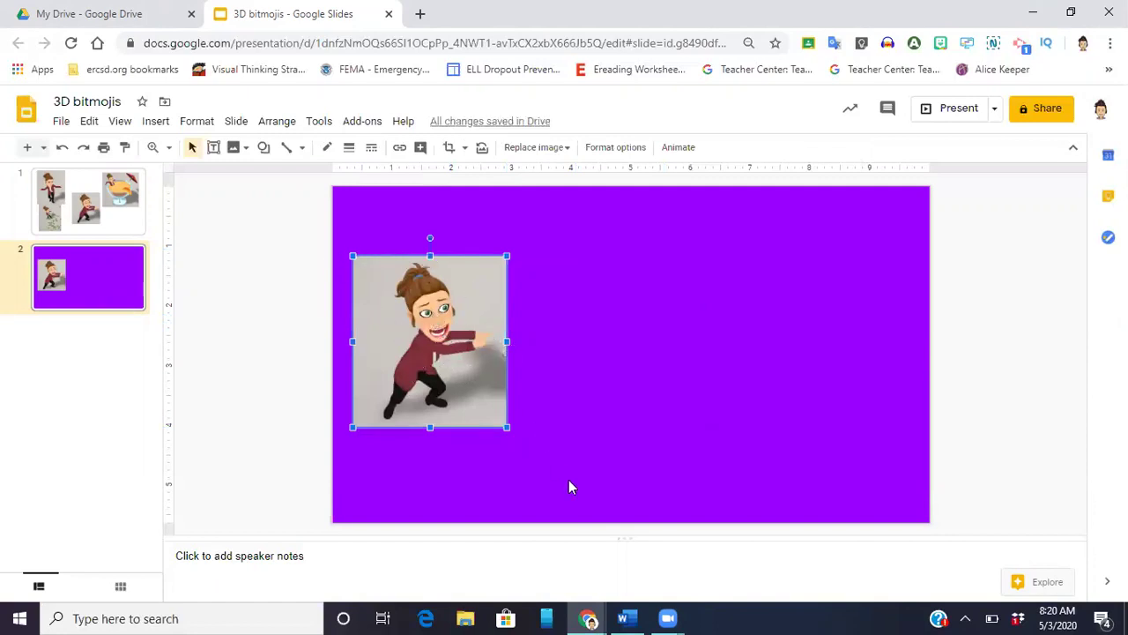
{"action": "mouse_move", "coordinate": [631, 616]}
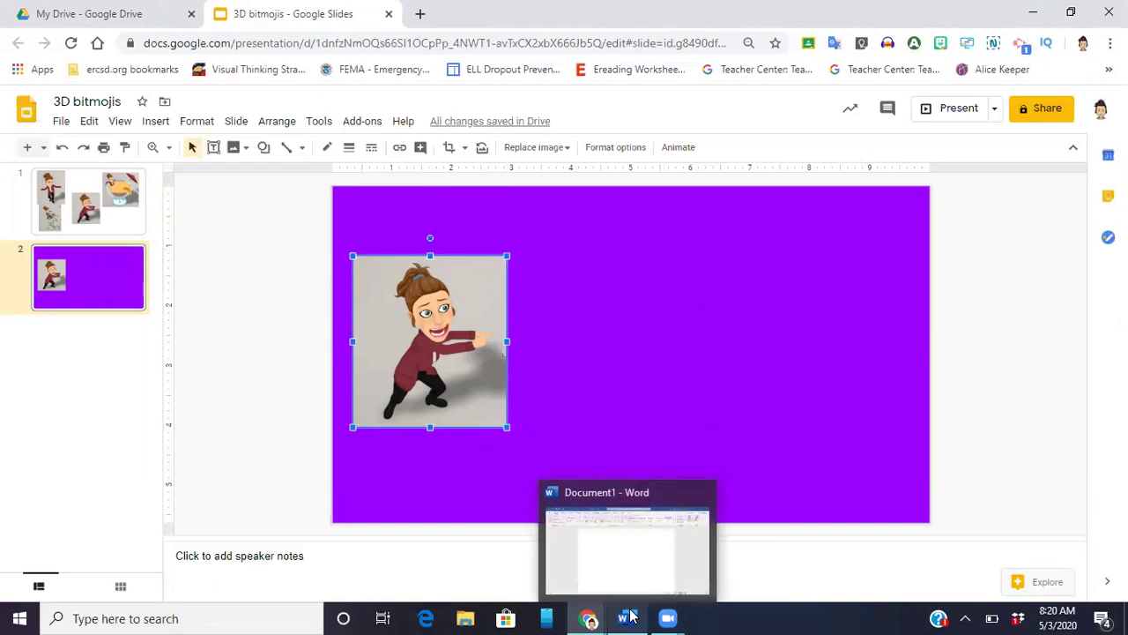
In the blank Word document, set the page colour to dark blue.
{"action": "left_click", "coordinate": [631, 616]}
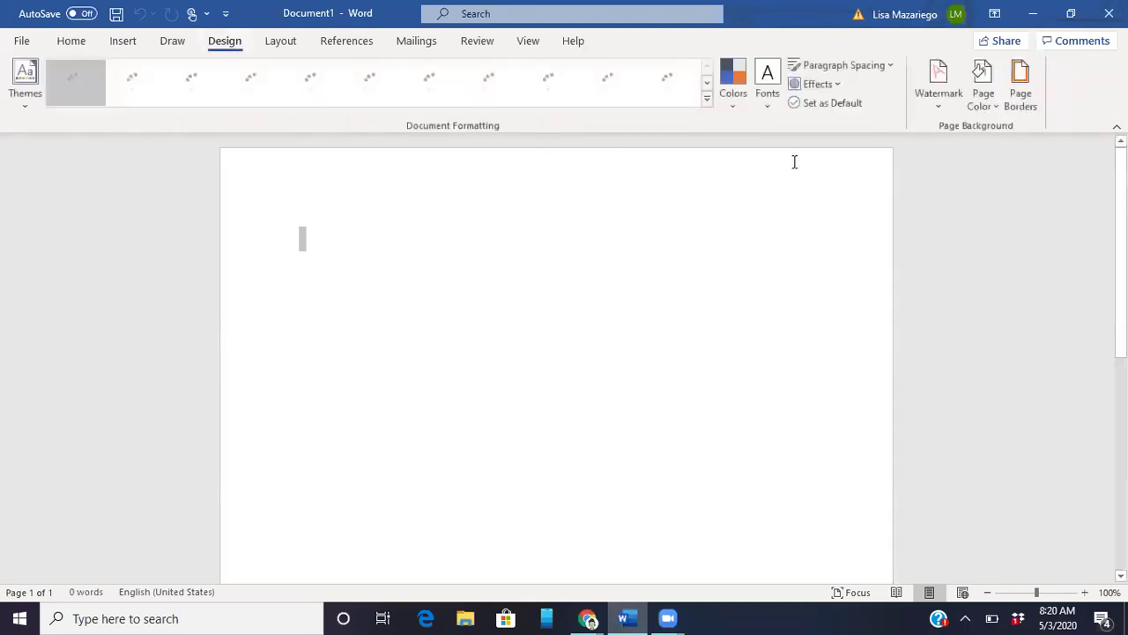
{"action": "left_click", "coordinate": [981, 89]}
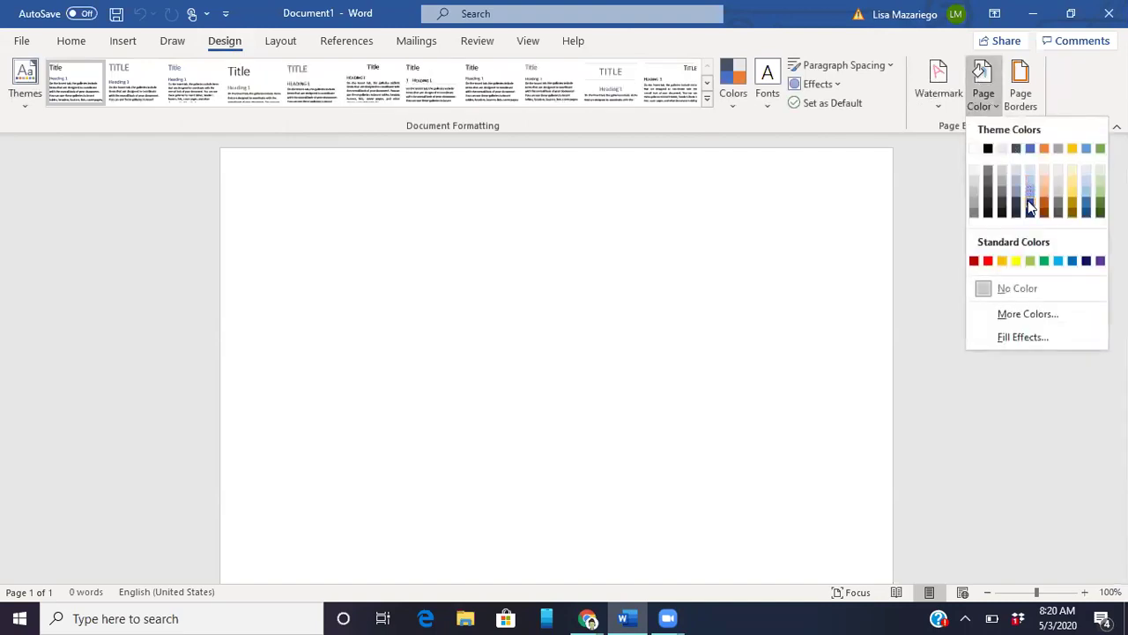
{"action": "left_click", "coordinate": [1029, 205]}
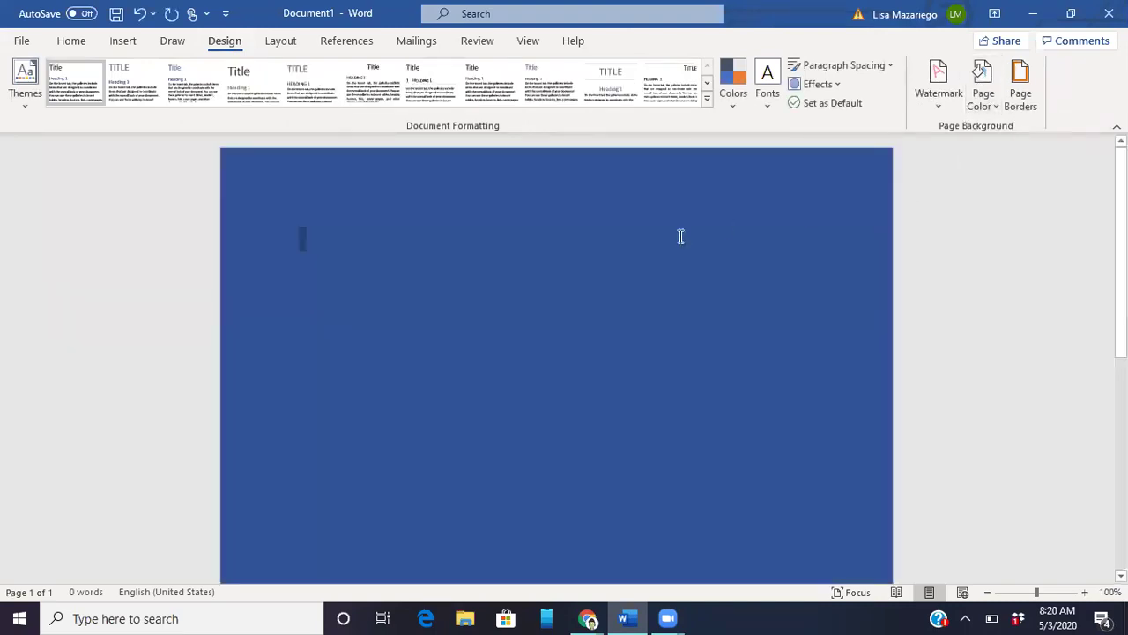
Paste the bitmoji with source formatting kept and shrink it on the page.
{"action": "right_click", "coordinate": [452, 340]}
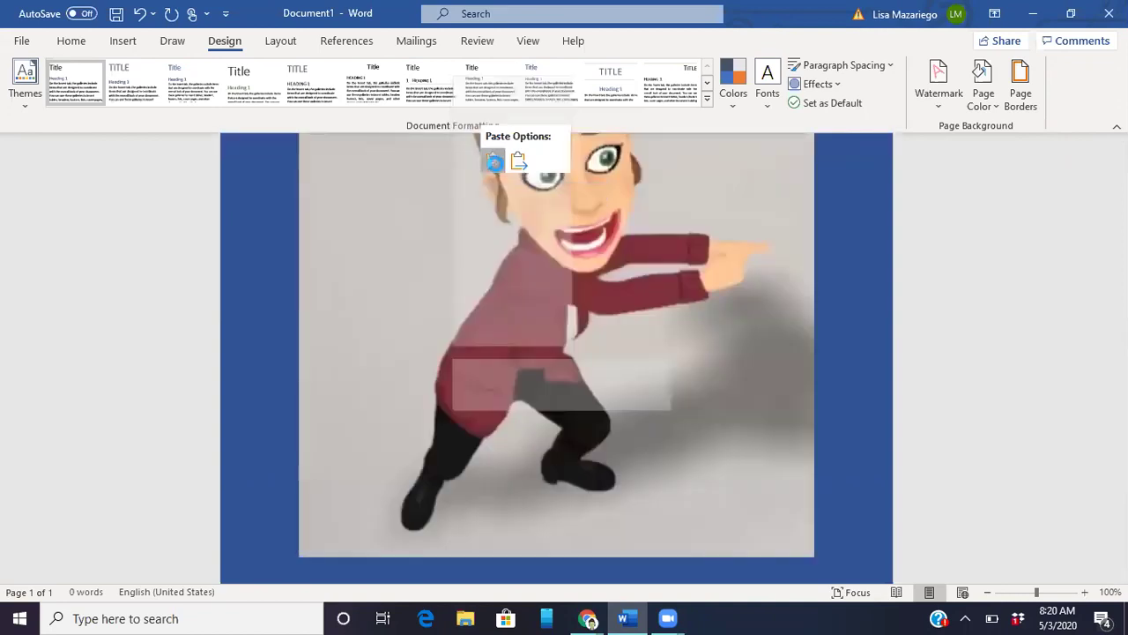
{"action": "left_click", "coordinate": [494, 165]}
{"action": "scroll", "coordinate": [702, 252], "scroll_direction": "up", "scroll_amount": 2}
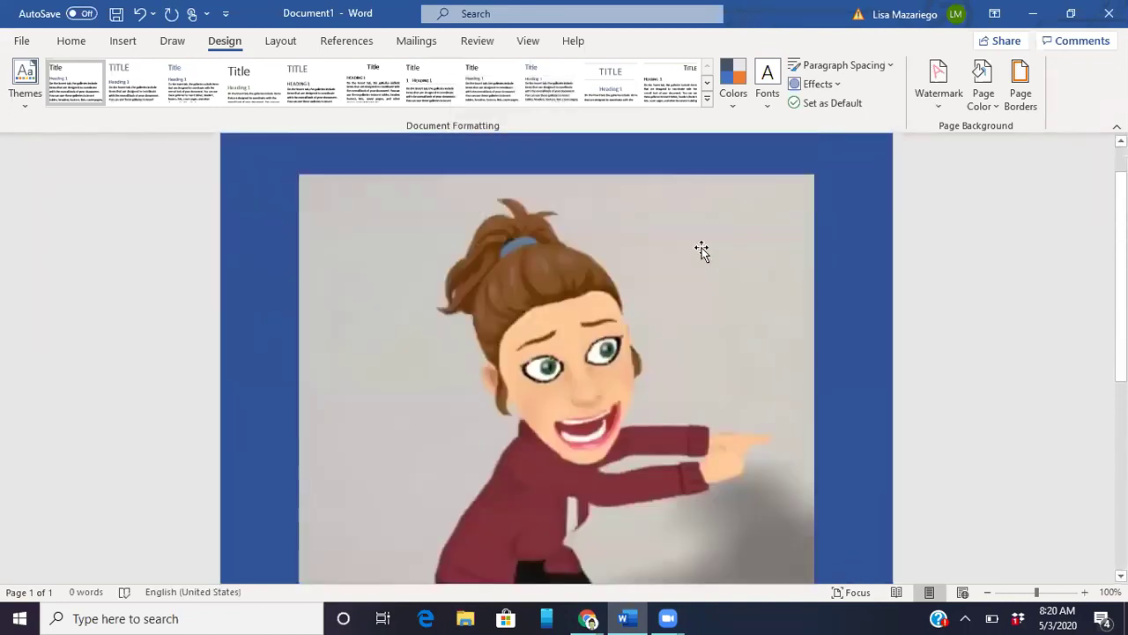
{"action": "left_click", "coordinate": [809, 226]}
{"action": "left_click_drag", "start_coordinate": [808, 227], "coordinate": [652, 388]}
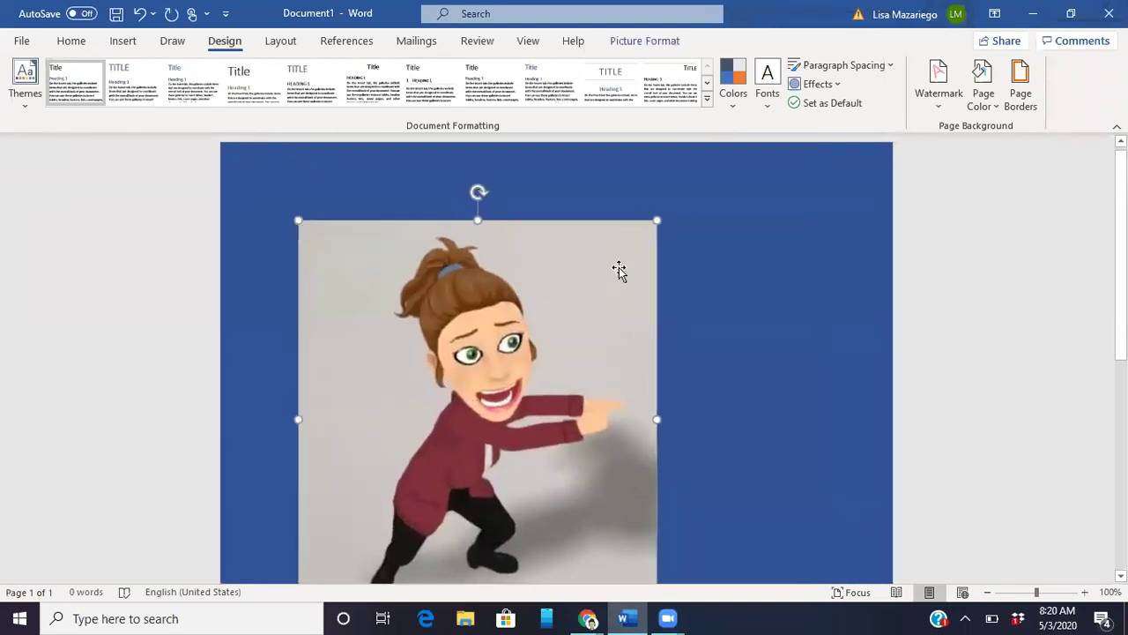
{"action": "left_click_drag", "start_coordinate": [648, 220], "coordinate": [601, 270]}
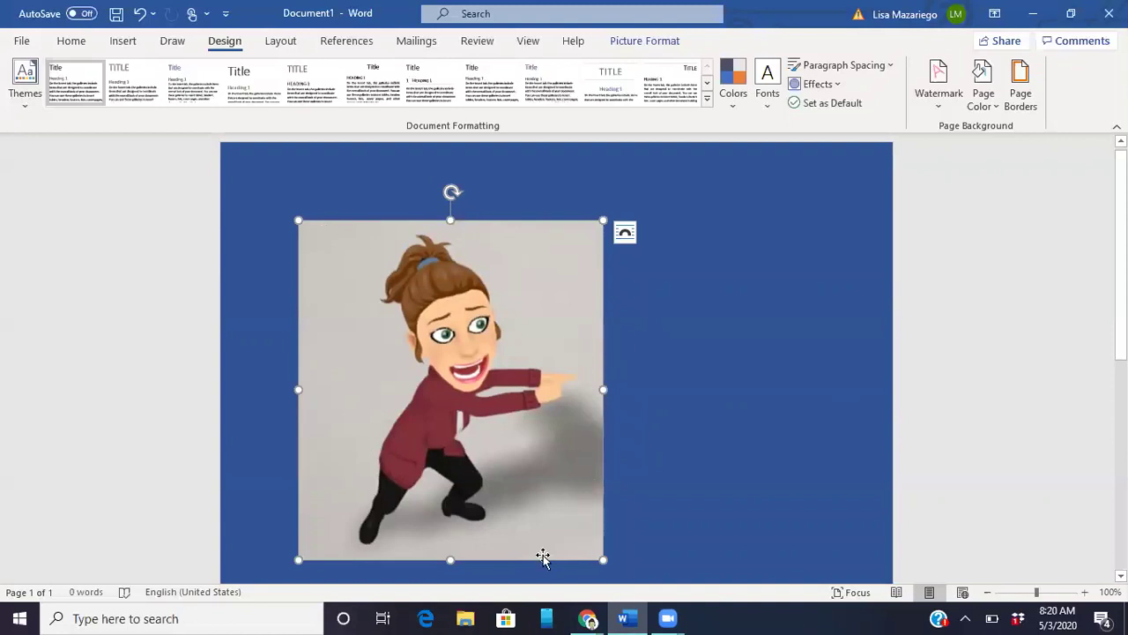
Start Remove Background on the bitmoji and mark both eyes, the hair bun and the left shoe to keep.
{"action": "double_click", "coordinate": [416, 377]}
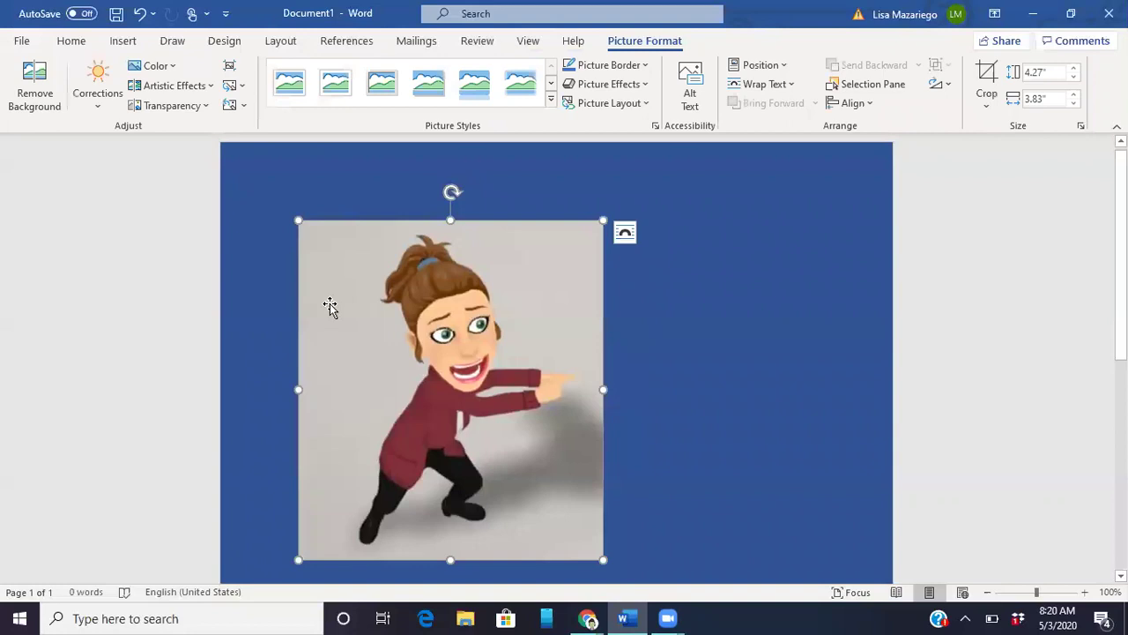
{"action": "left_click", "coordinate": [37, 90]}
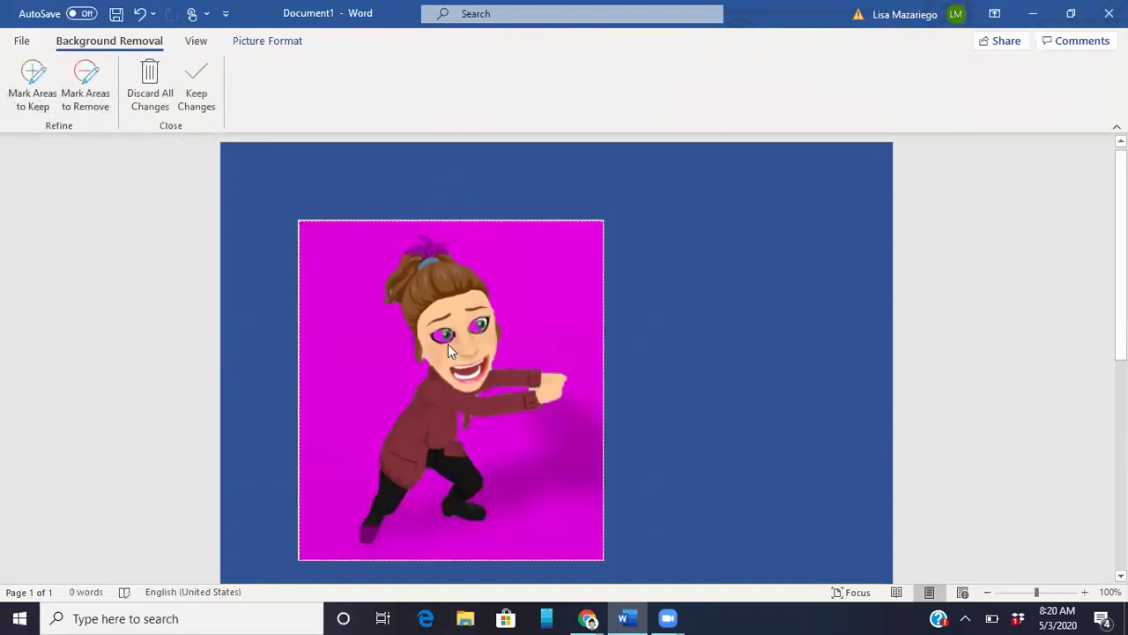
{"action": "left_click", "coordinate": [35, 84]}
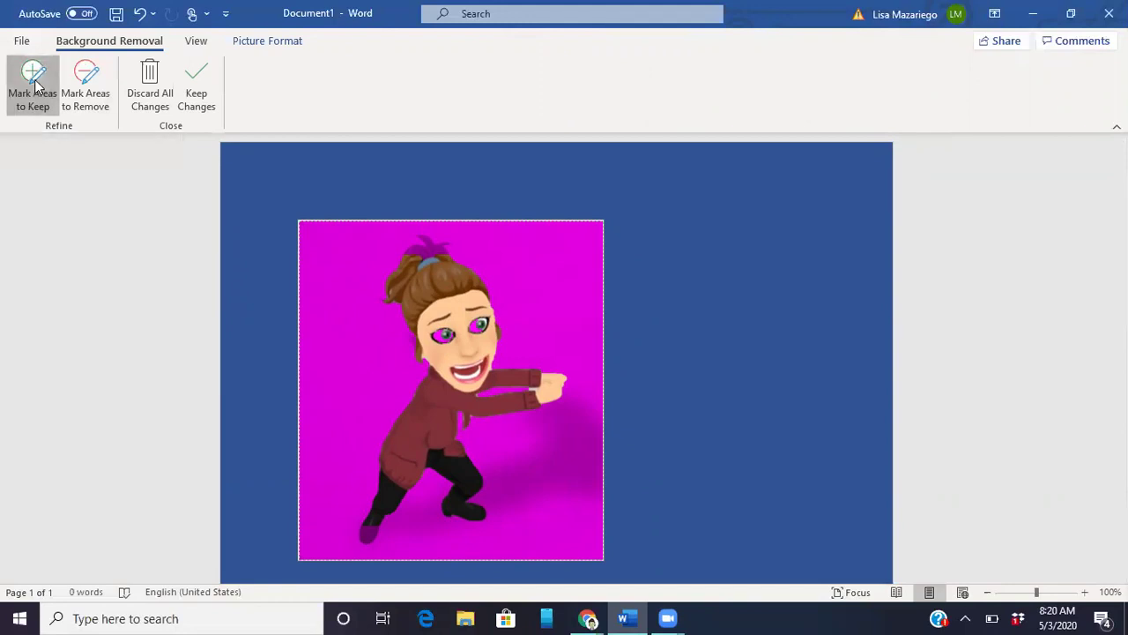
{"action": "left_click", "coordinate": [443, 331]}
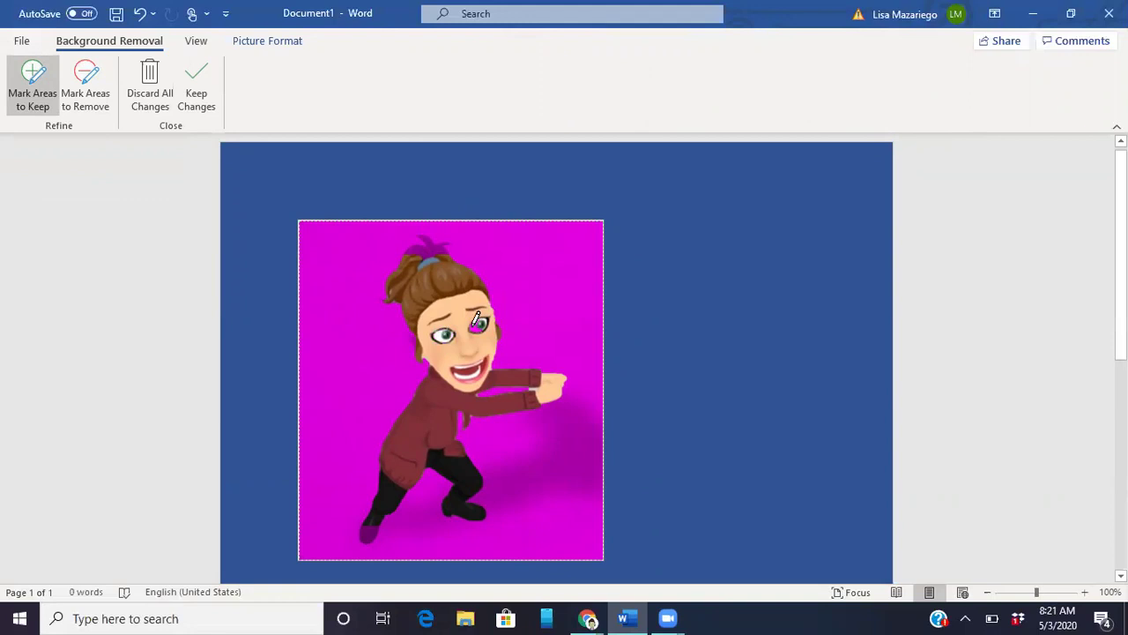
{"action": "left_click", "coordinate": [477, 323]}
{"action": "left_click", "coordinate": [432, 252]}
{"action": "left_click", "coordinate": [428, 236]}
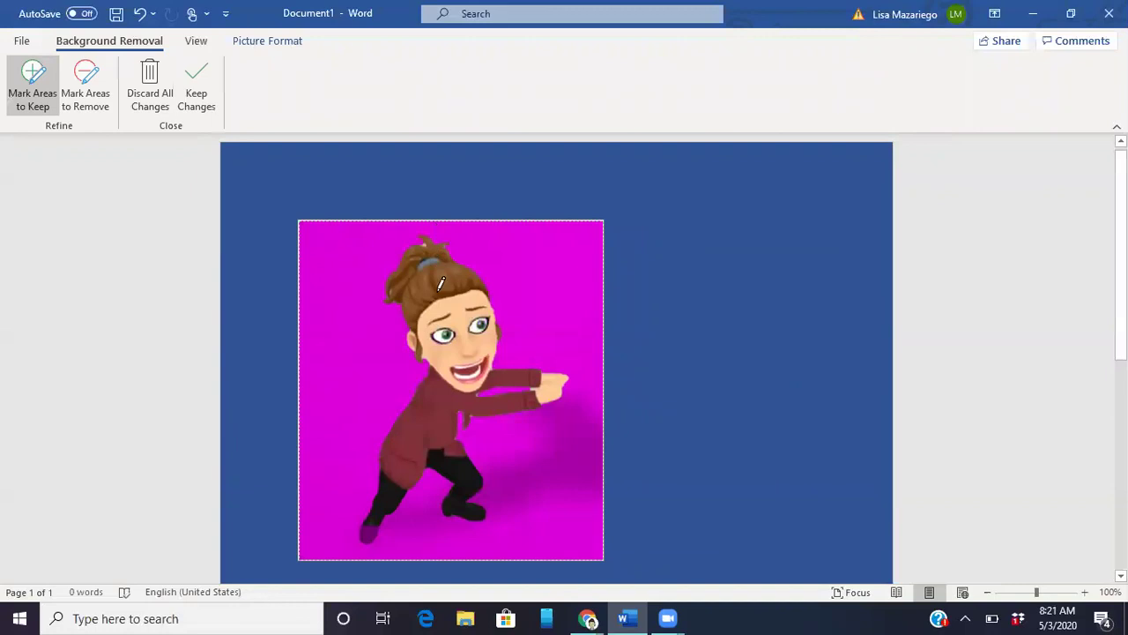
{"action": "left_click", "coordinate": [381, 533]}
Keep the background removal changes and save the bitmoji as a picture file named 'bit'.
{"action": "left_click", "coordinate": [202, 87]}
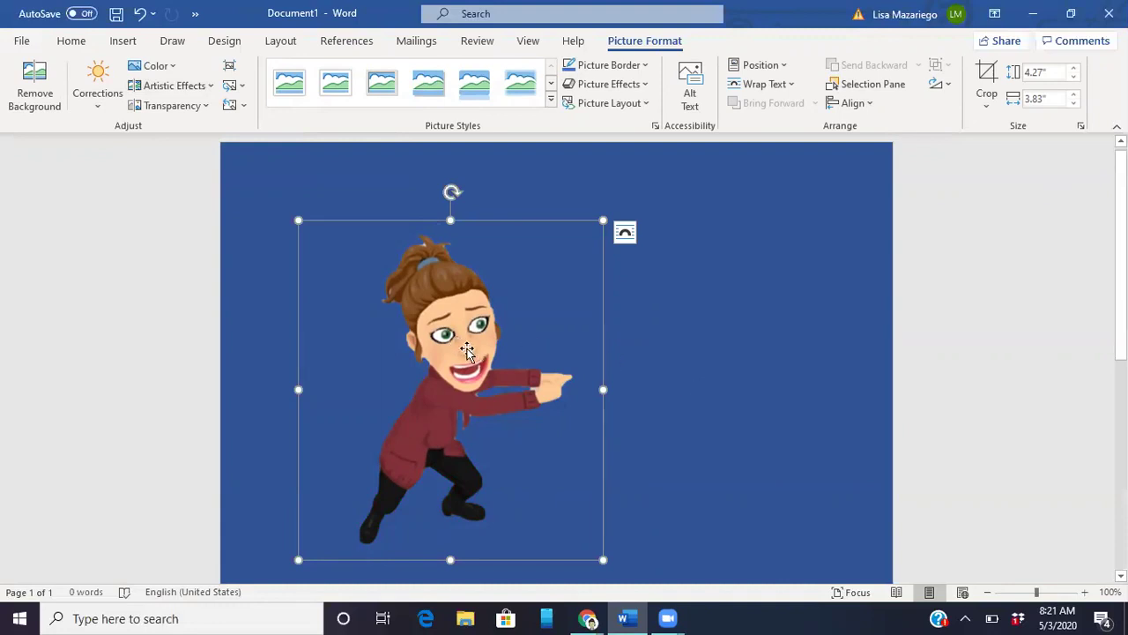
{"action": "right_click", "coordinate": [449, 305]}
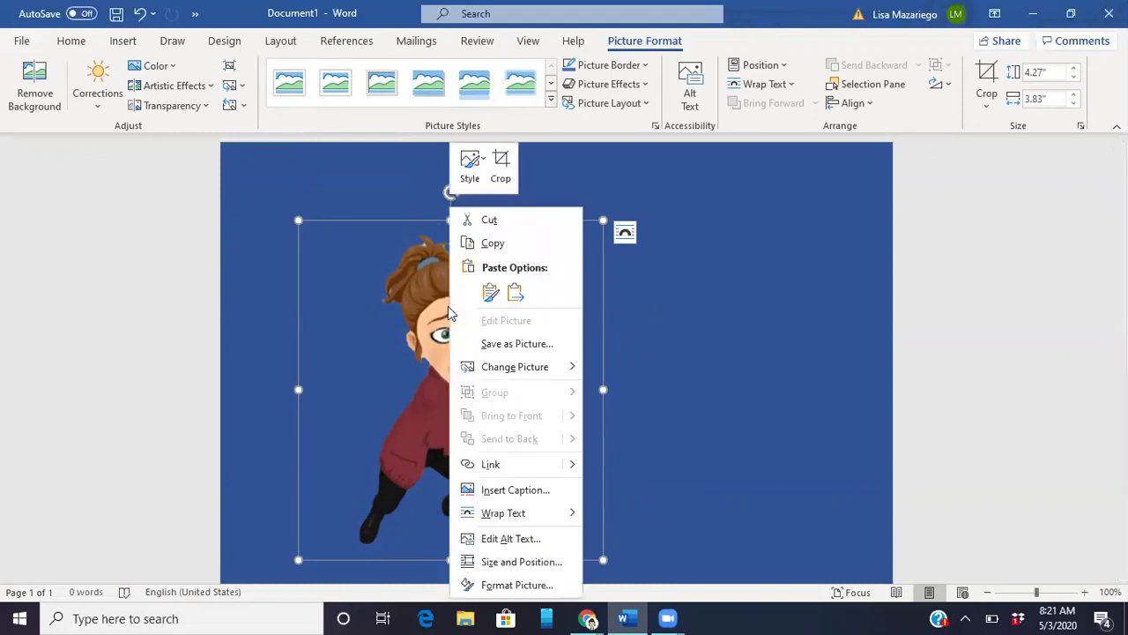
{"action": "left_click", "coordinate": [504, 343]}
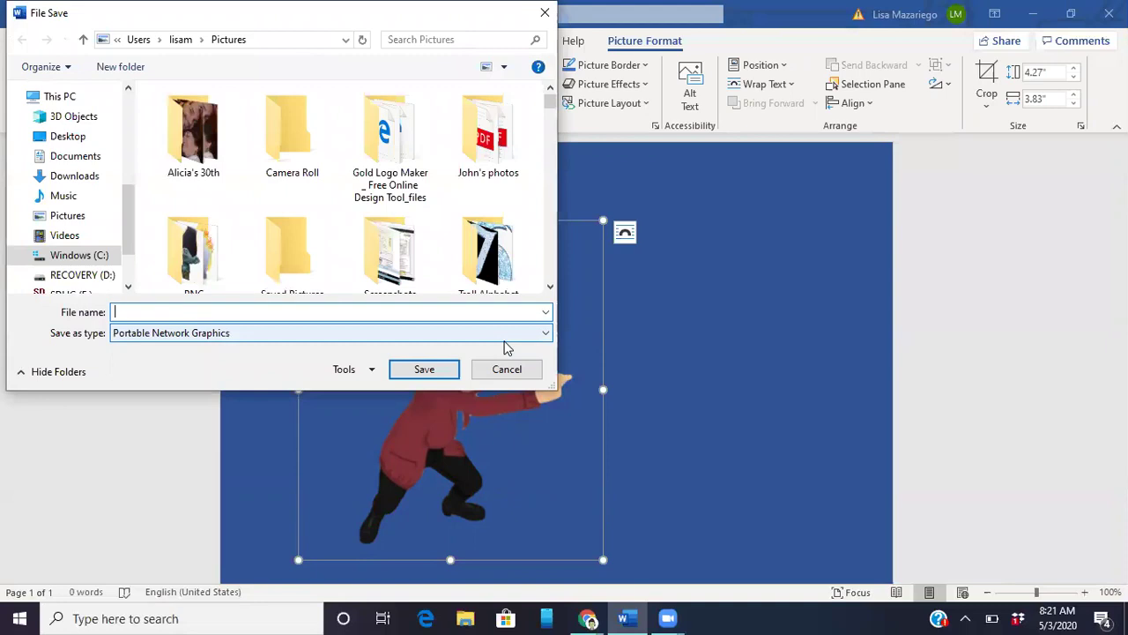
{"action": "type", "text": "bit"}
{"action": "key", "text": "Return"}
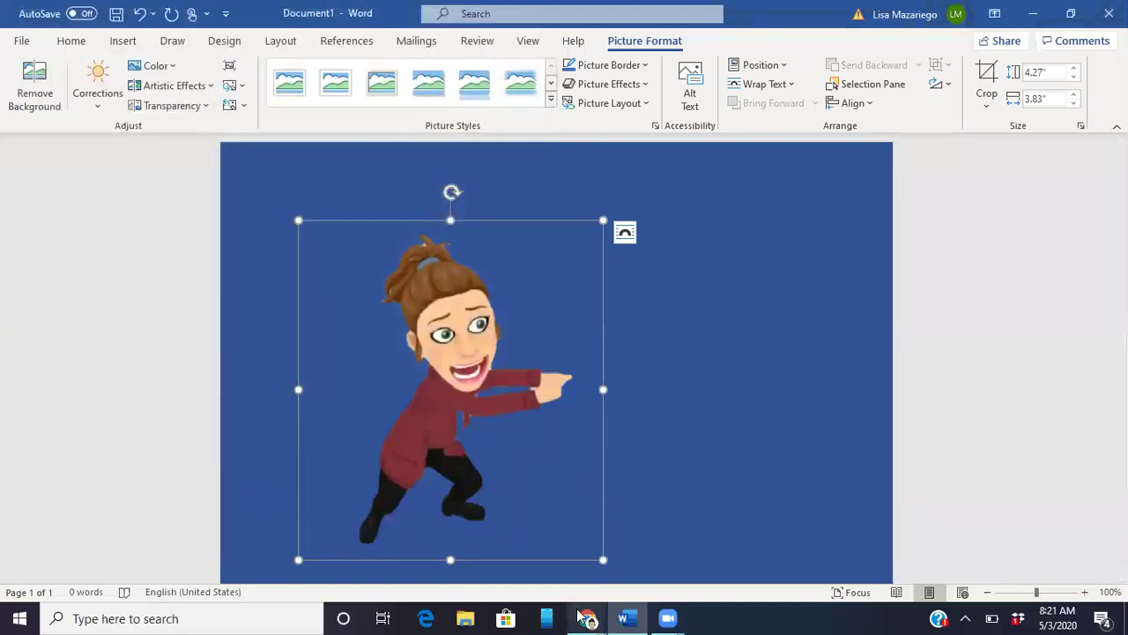
Back in Google Slides, upload the saved transparent bitmoji PNG onto the purple slide.
{"action": "mouse_move", "coordinate": [583, 617]}
{"action": "left_click", "coordinate": [701, 555]}
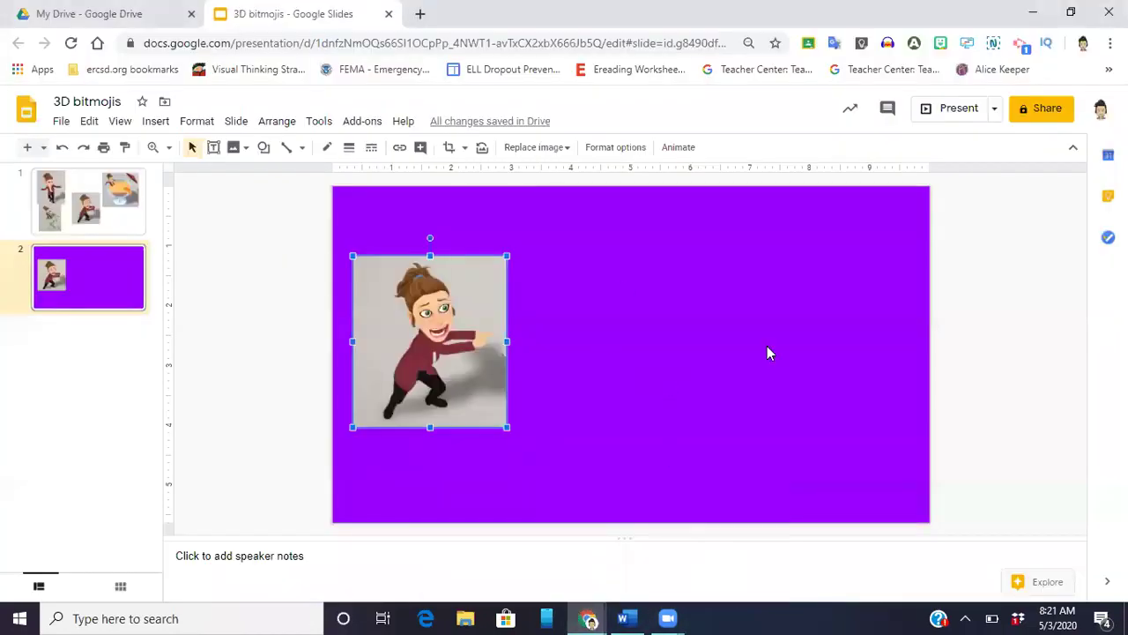
{"action": "left_click", "coordinate": [157, 121]}
{"action": "mouse_move", "coordinate": [173, 153]}
{"action": "left_click", "coordinate": [378, 150]}
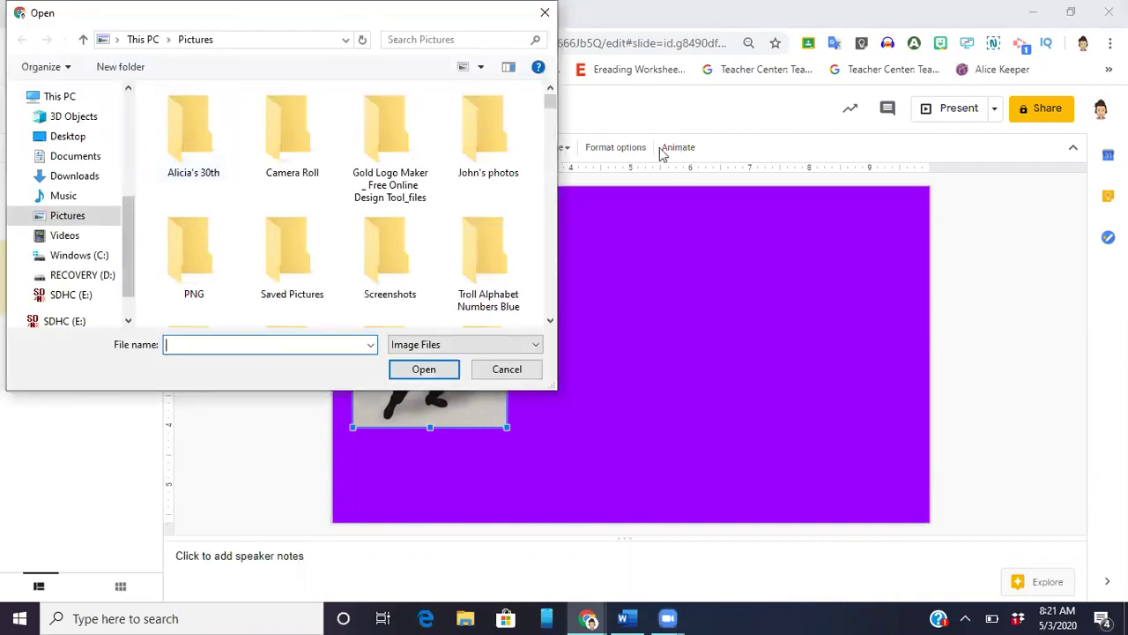
{"action": "left_click_drag", "start_coordinate": [548, 110], "coordinate": [546, 208]}
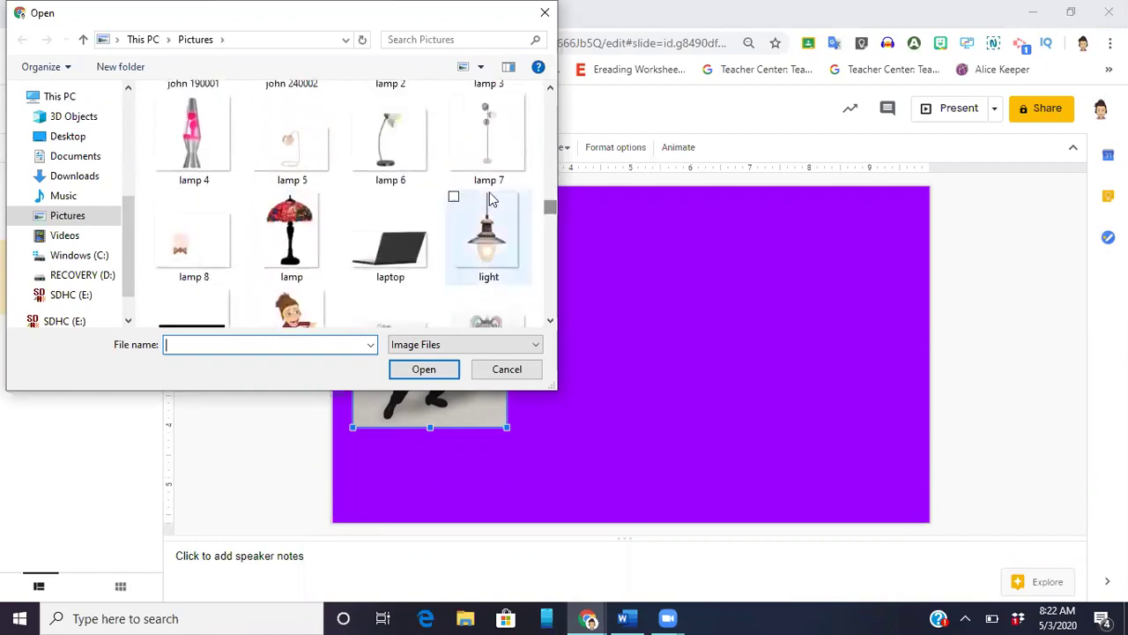
{"action": "scroll", "coordinate": [489, 192], "scroll_direction": "down", "scroll_amount": 3}
{"action": "scroll", "coordinate": [491, 201], "scroll_direction": "up", "scroll_amount": 3}
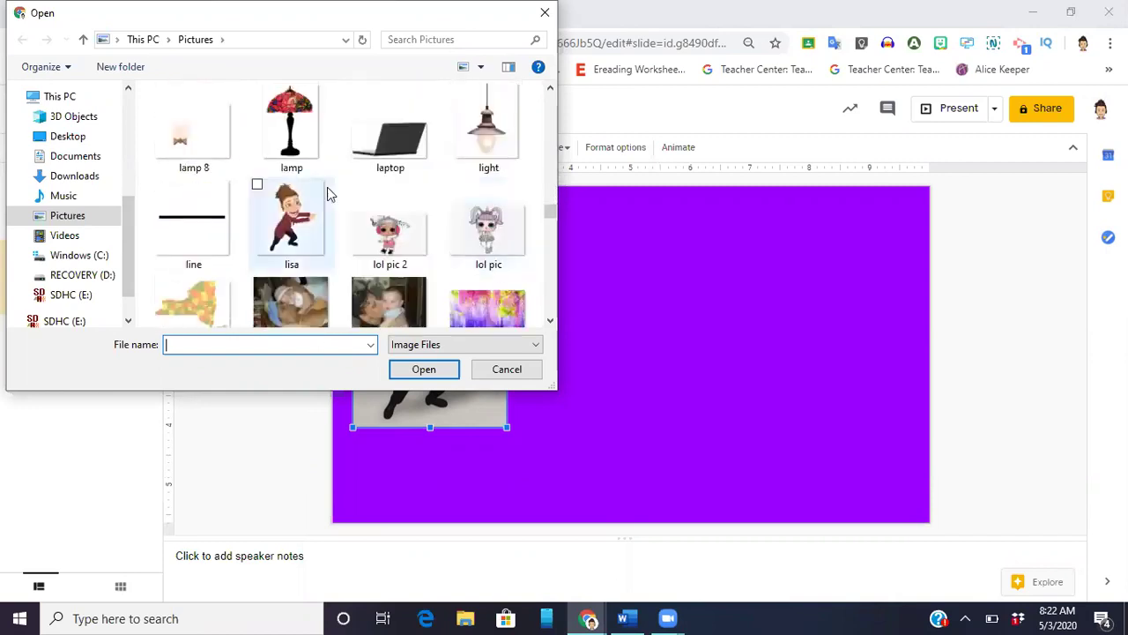
{"action": "double_click", "coordinate": [298, 220]}
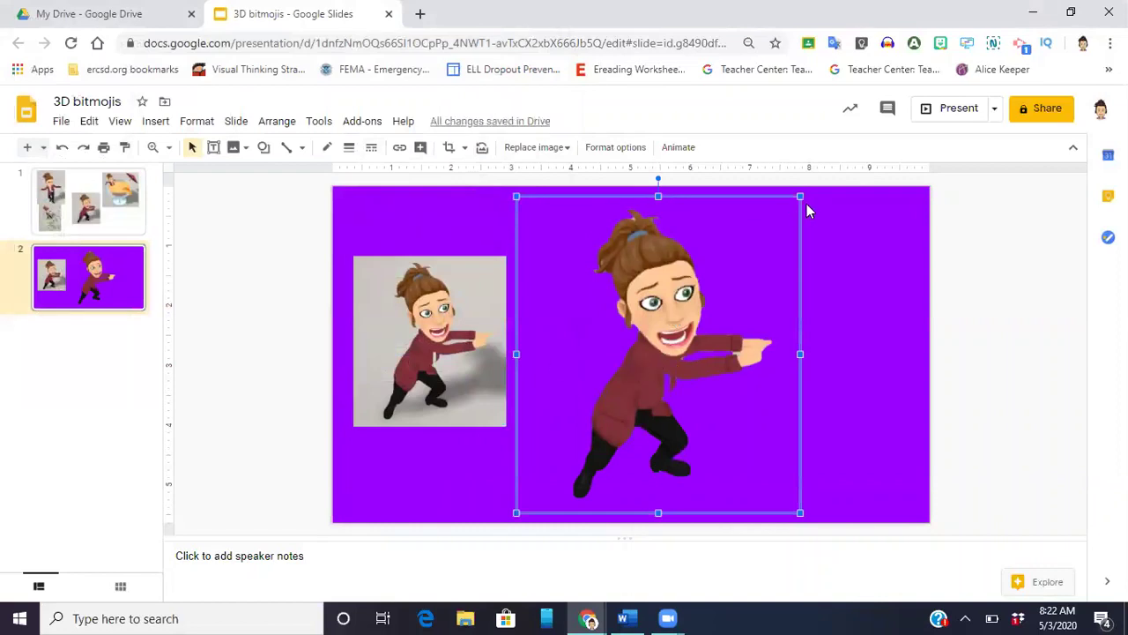
Shrink the transparent bitmoji and move it to the slide's right, beside the original.
{"action": "left_click_drag", "start_coordinate": [799, 196], "coordinate": [728, 276]}
{"action": "left_click_drag", "start_coordinate": [629, 370], "coordinate": [722, 335]}
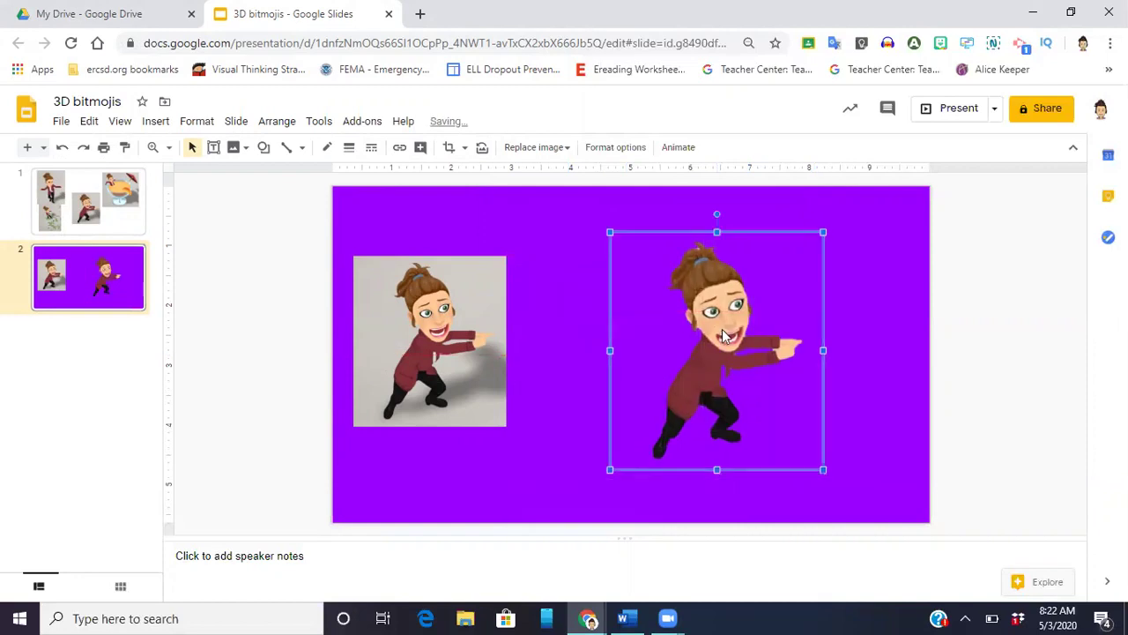